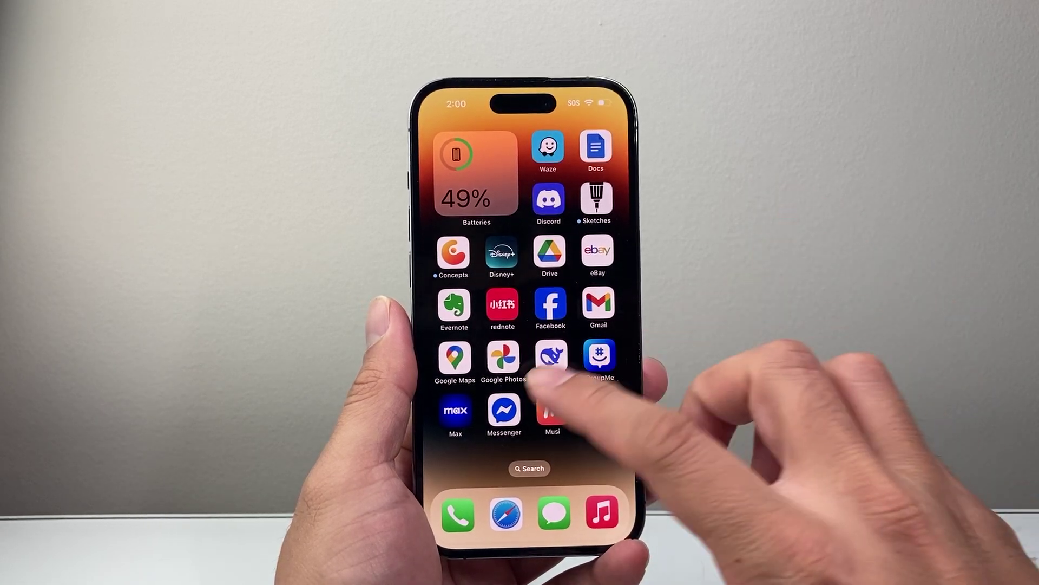
Step: Launch the Settings app from the first Home Screen page
{"action": "left_click_drag", "start_coordinate": [504, 382], "coordinate": [625, 390]}
{"action": "left_click_drag", "start_coordinate": [504, 390], "coordinate": [625, 399]}
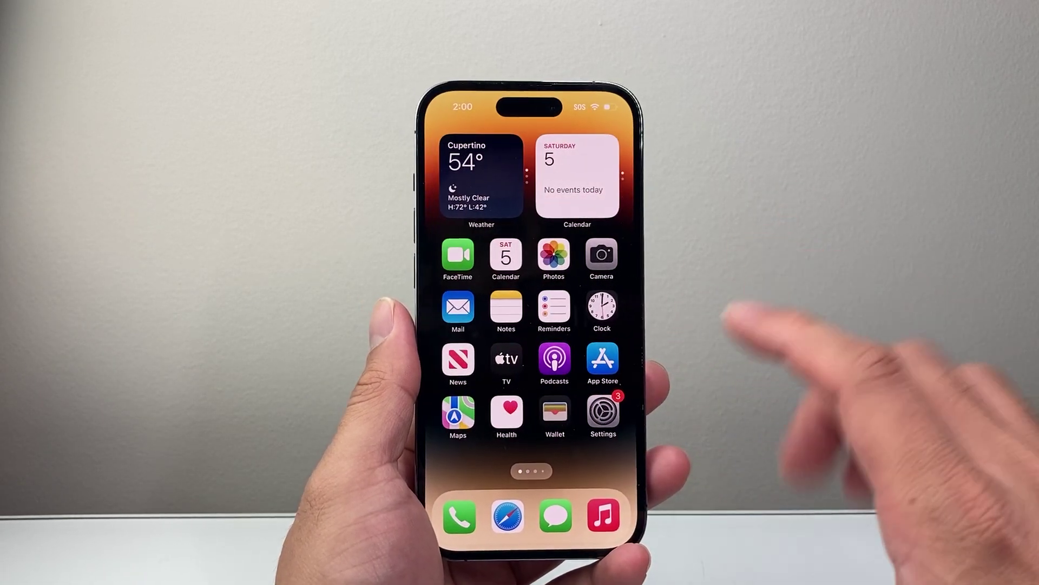
{"action": "left_click", "coordinate": [603, 412]}
{"action": "scroll", "coordinate": [520, 341], "scroll_direction": "down", "scroll_amount": 2}
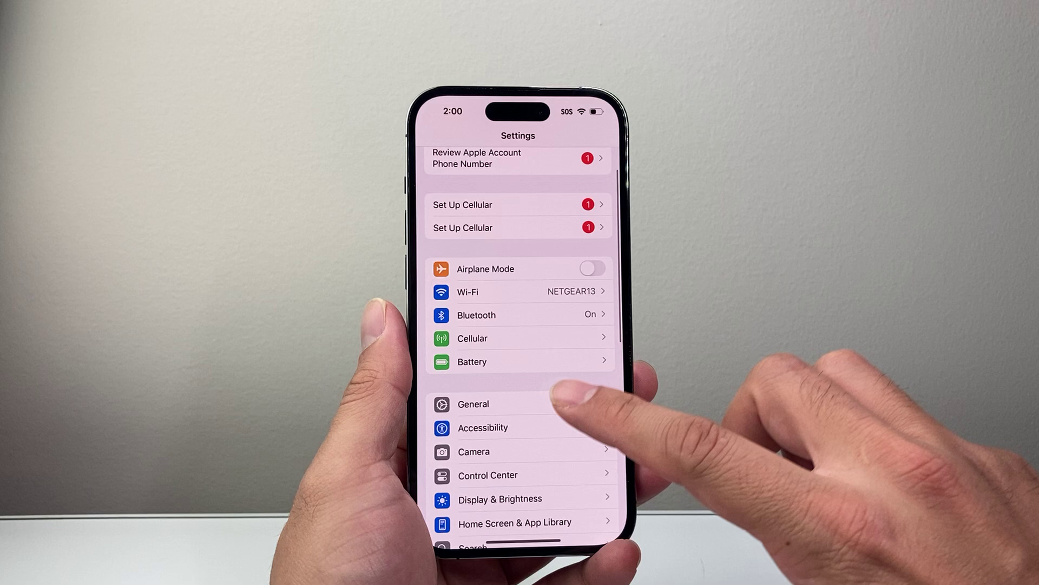
Step: Check Software Update under General, confirming iOS 18.4 is up to date
{"action": "left_click", "coordinate": [560, 405]}
{"action": "left_click", "coordinate": [568, 325]}
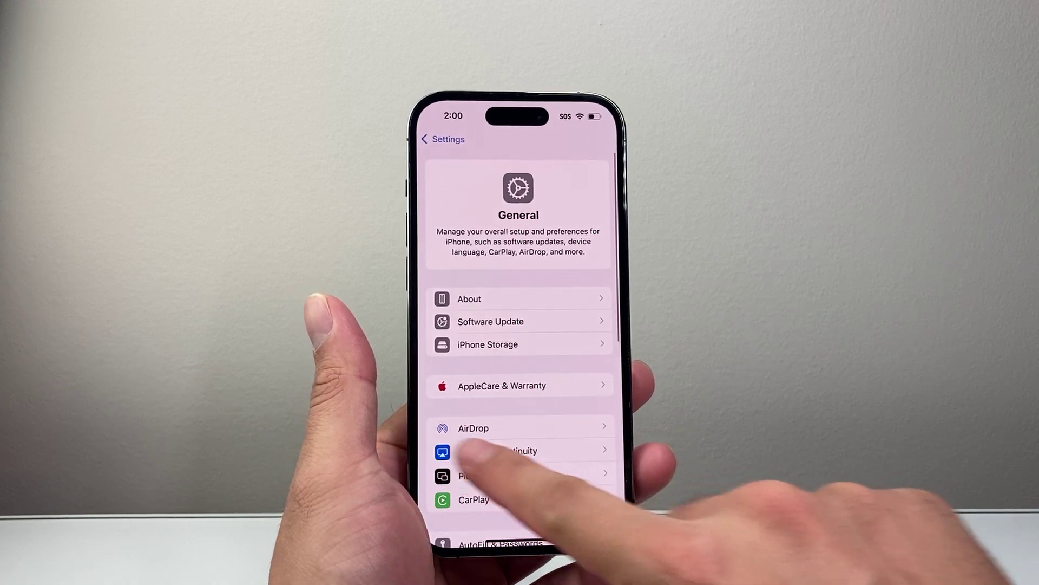
{"action": "scroll", "coordinate": [587, 352], "scroll_direction": "up", "scroll_amount": 3}
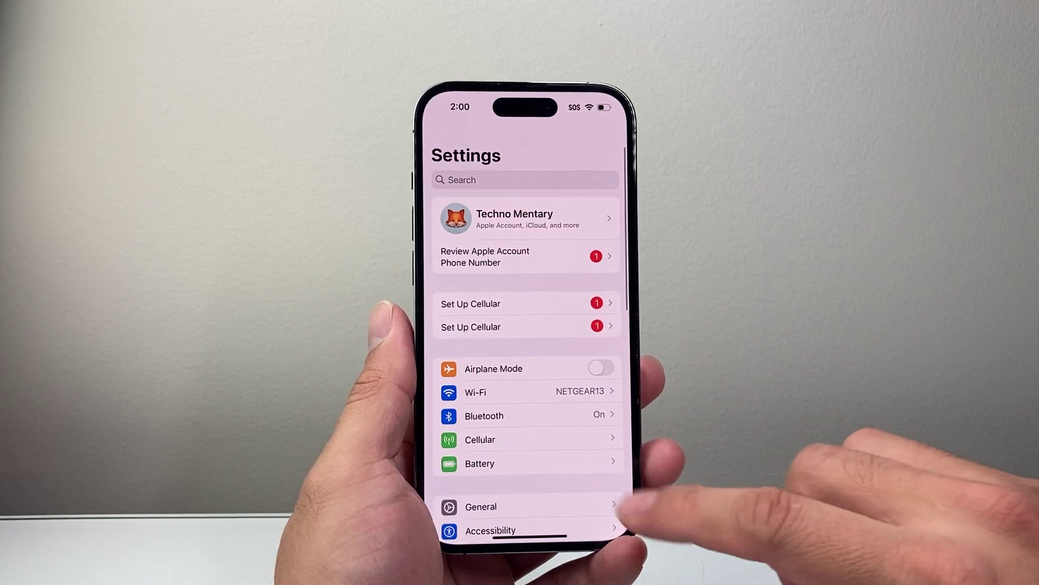
{"action": "scroll", "coordinate": [526, 341], "scroll_direction": "down", "scroll_amount": 5}
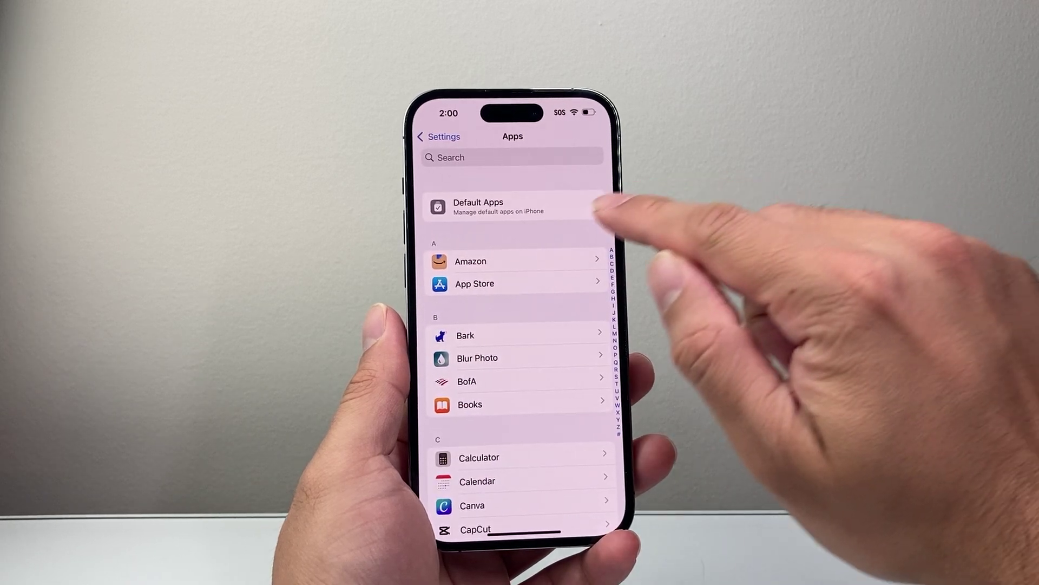
Step: Show the Default Apps page listing email, messaging, browser and translation defaults
{"action": "left_click", "coordinate": [568, 203]}
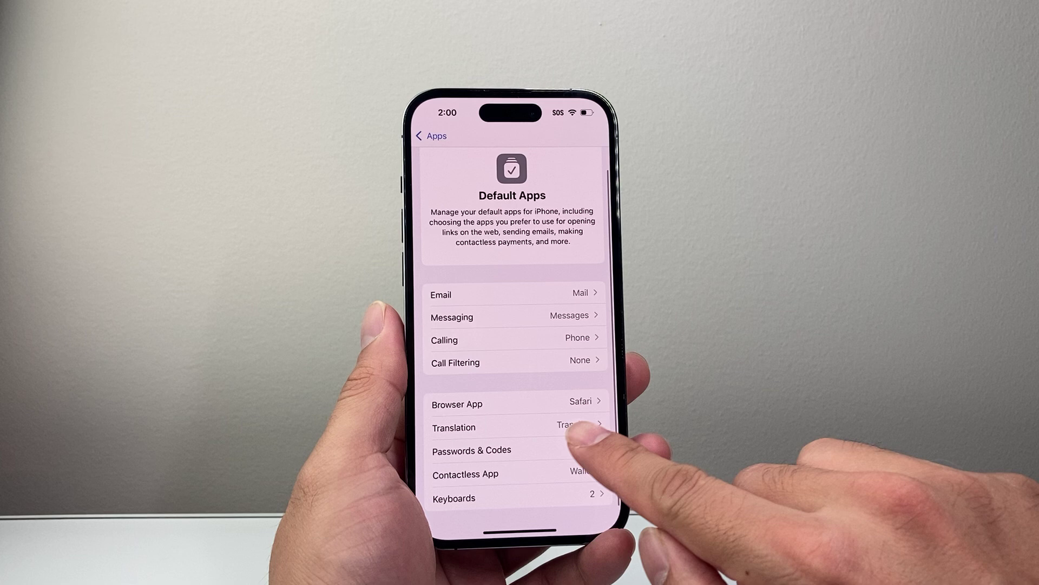
Step: Show the Default Translation App choice with Translate checked as the default
{"action": "left_click", "coordinate": [581, 426]}
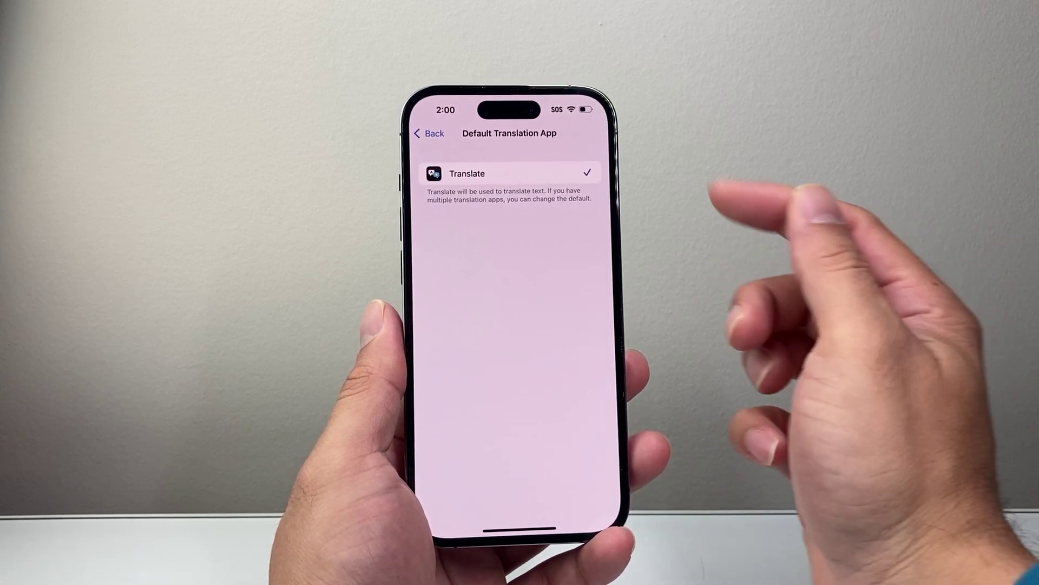